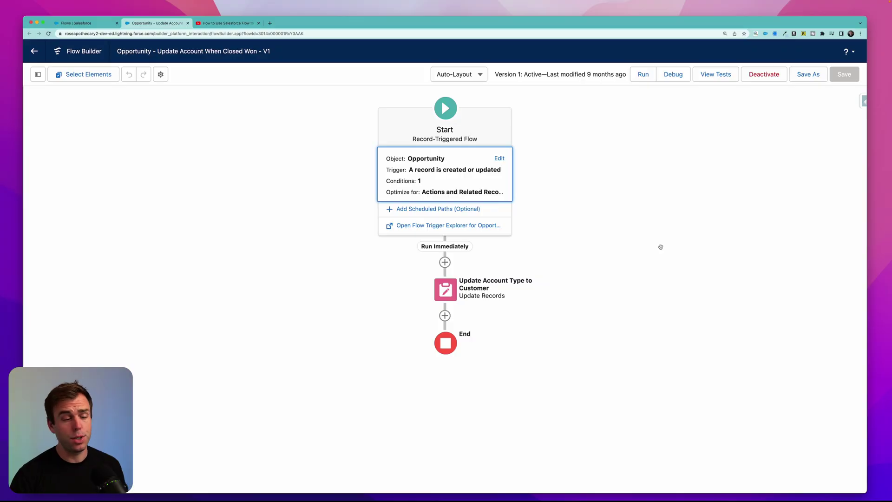
pyautogui.click(468, 190)
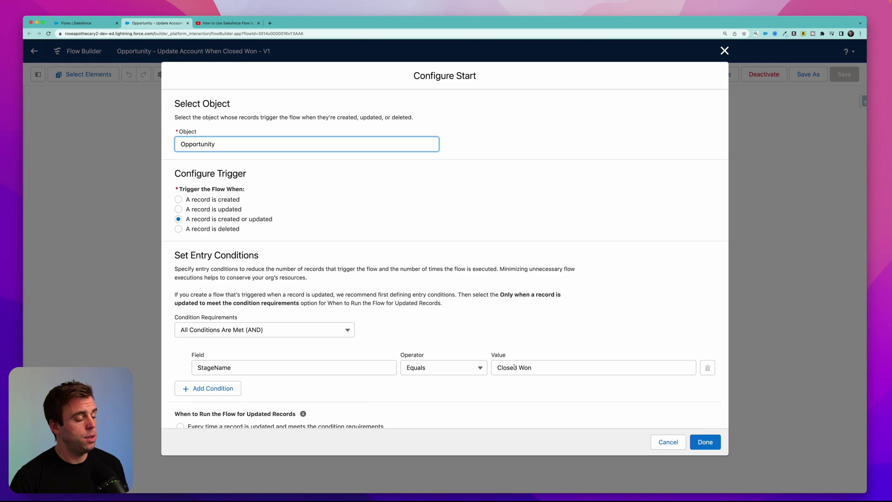
pyautogui.click(705, 442)
pyautogui.click(445, 289)
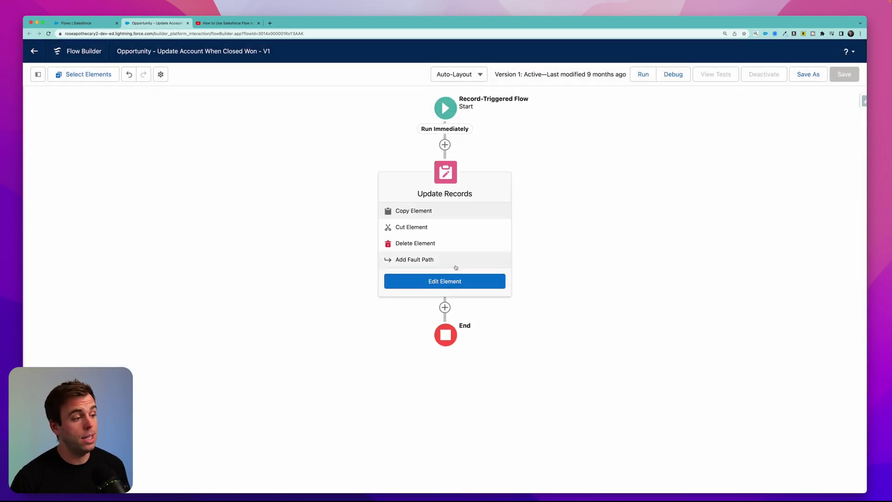
pyautogui.click(457, 281)
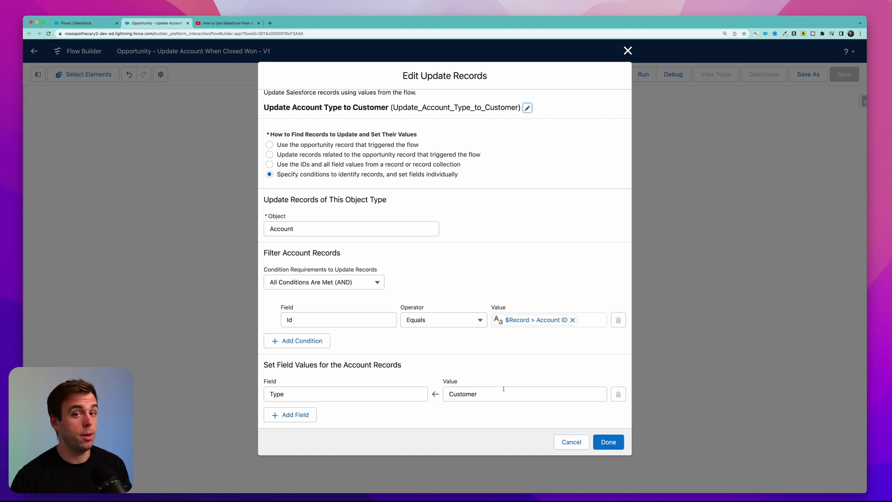
pyautogui.press('Escape')
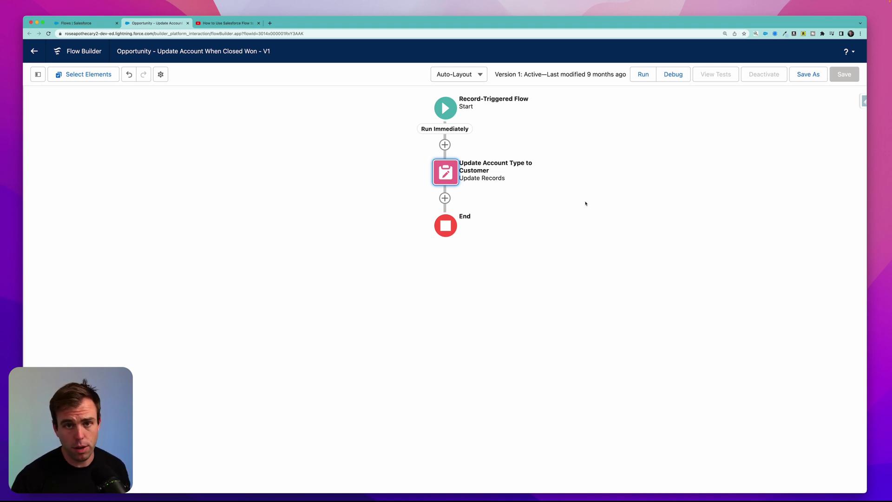
# Step: Add a Get Records step after the trigger labelled 'Get Other Open Opportunities'
pyautogui.click(445, 144)
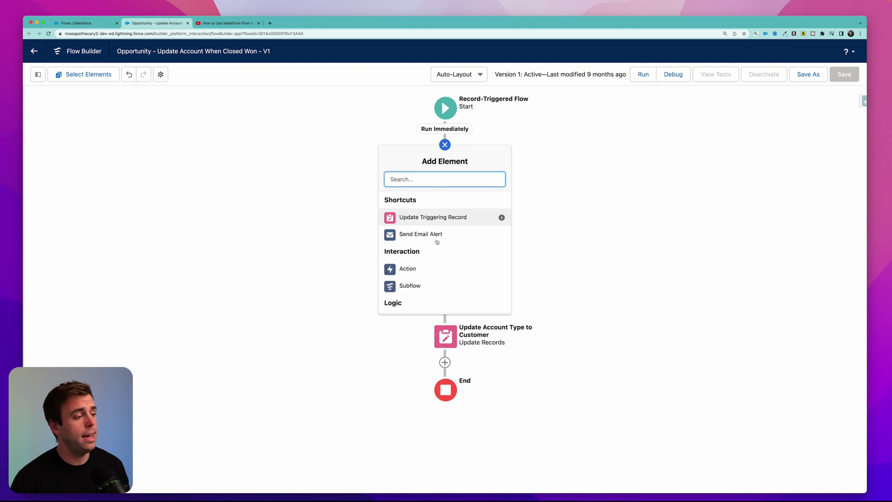
pyautogui.scroll(-5, 437, 242)
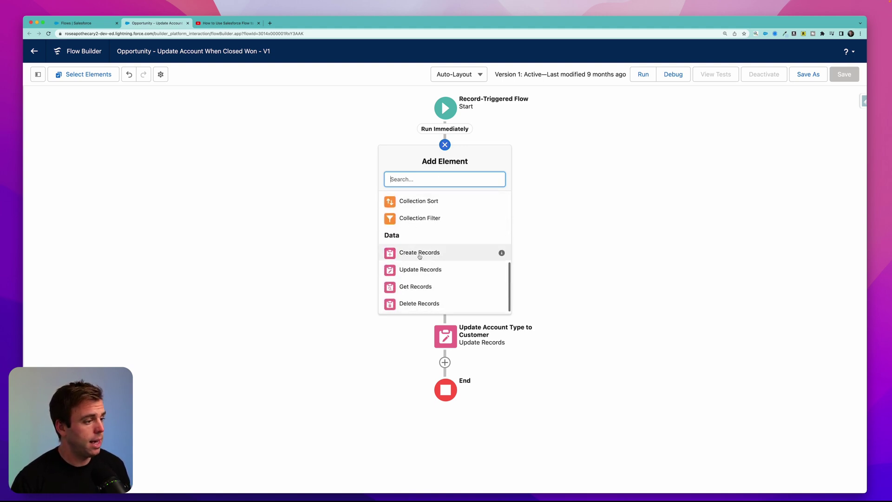
pyautogui.click(416, 286)
pyautogui.write('Get ')
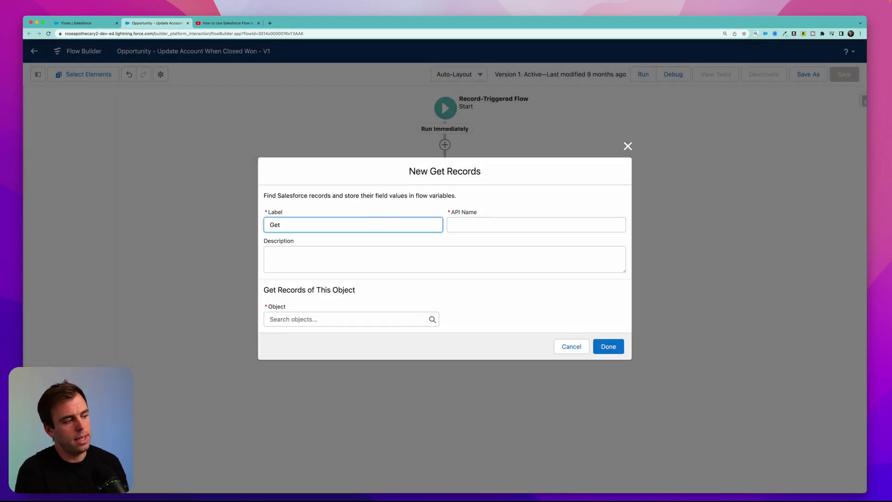
pyautogui.write('Other Opportunities')
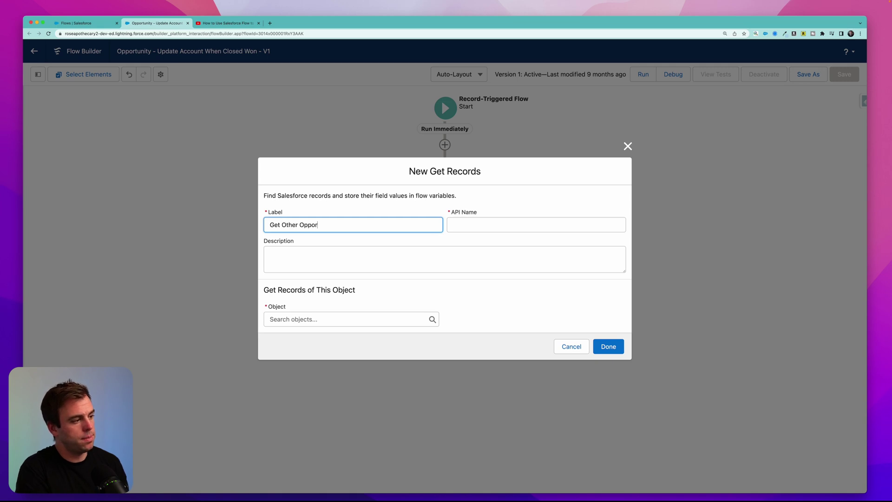
pyautogui.click(297, 225)
pyautogui.write('Open')
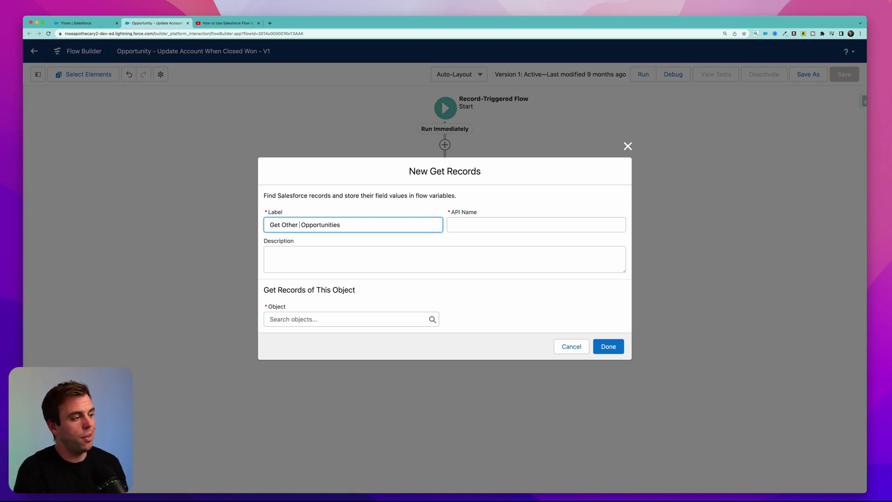
pyautogui.press('Tab')
# Step: Set the Get Records object to Opportunity
pyautogui.click(326, 319)
pyautogui.write('opp')
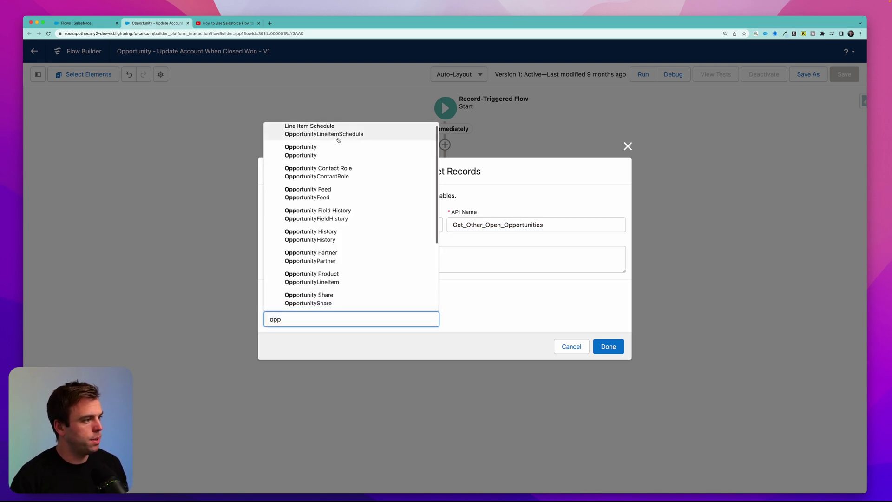
pyautogui.click(325, 155)
pyautogui.click(338, 315)
# Step: Add the filter condition AccountId Equals $Record > Account ID
pyautogui.write('accoun')
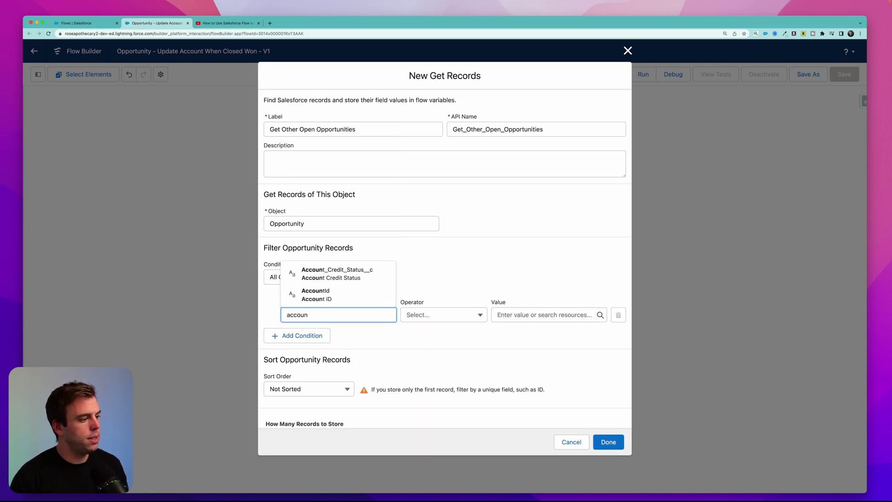
pyautogui.click(326, 294)
pyautogui.click(539, 315)
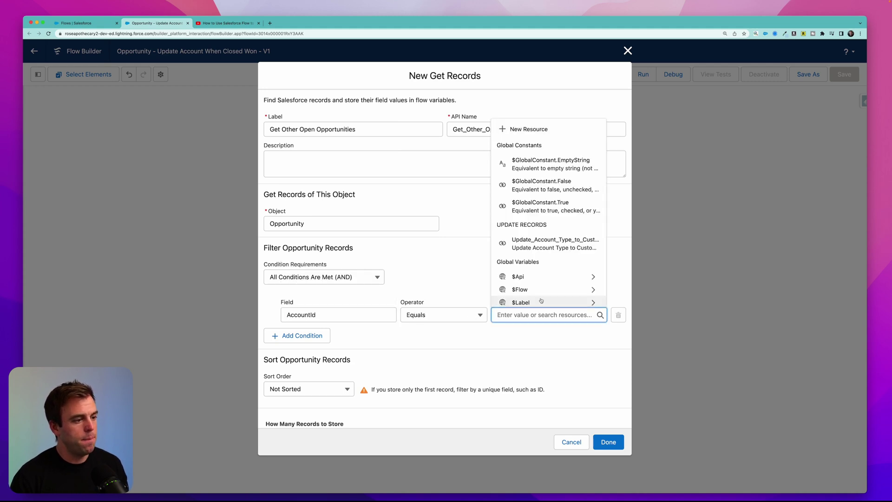
pyautogui.scroll(-3, 543, 281)
pyautogui.scroll(-1, 543, 283)
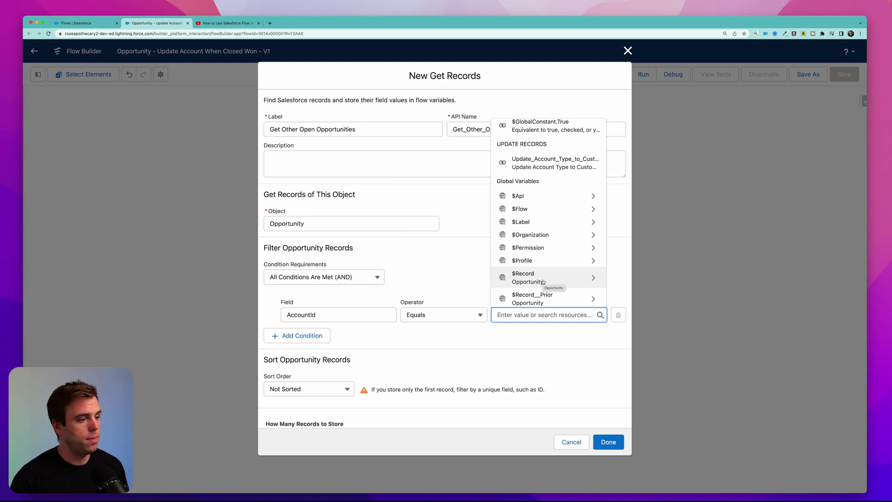
pyautogui.scroll(-3, 543, 282)
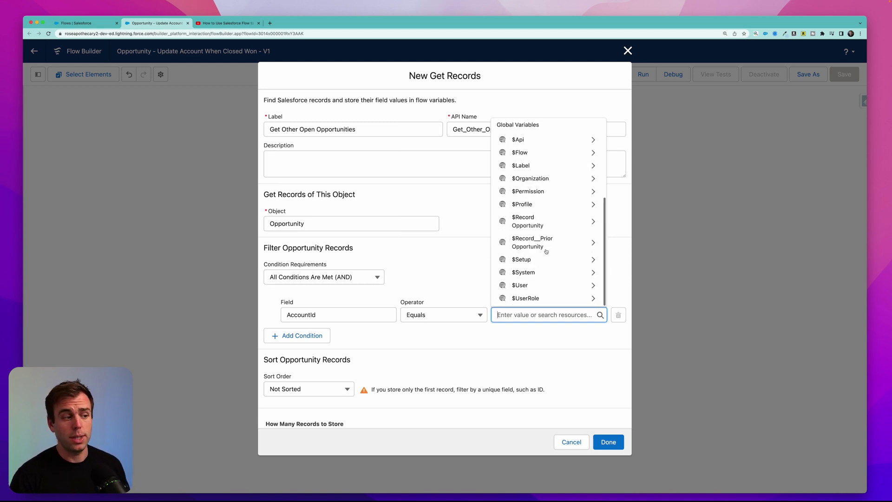
pyautogui.click(532, 228)
pyautogui.scroll(-3, 537, 211)
pyautogui.scroll(-1, 537, 210)
pyautogui.click(530, 210)
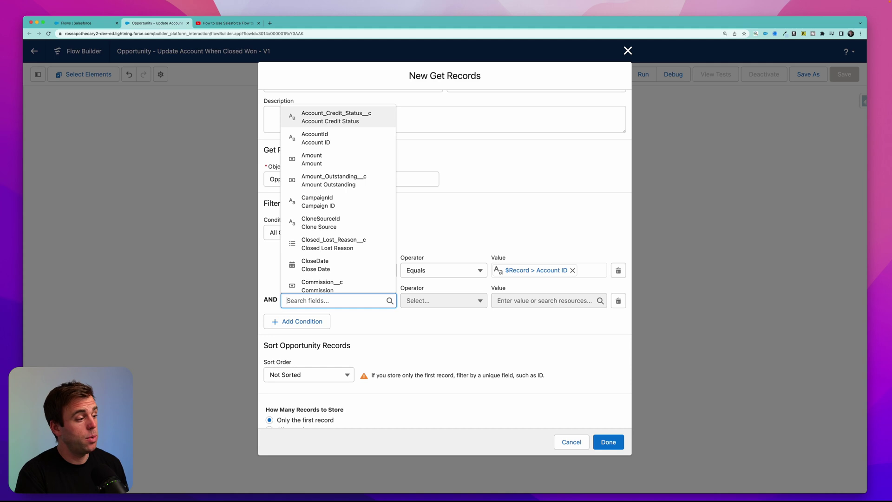
# Step: Add a second filter condition, IsClosed Equals $GlobalConstant.False
pyautogui.write('close')
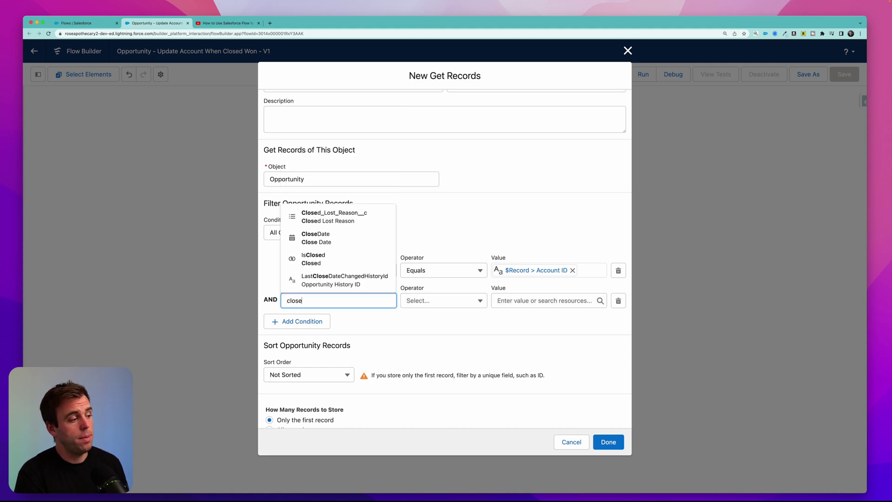
pyautogui.click(324, 264)
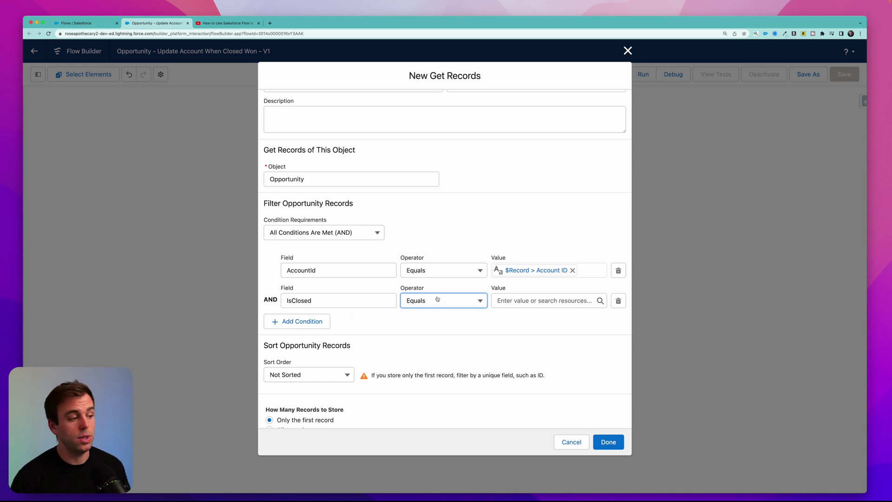
pyautogui.click(519, 301)
pyautogui.write('f')
pyautogui.click(541, 238)
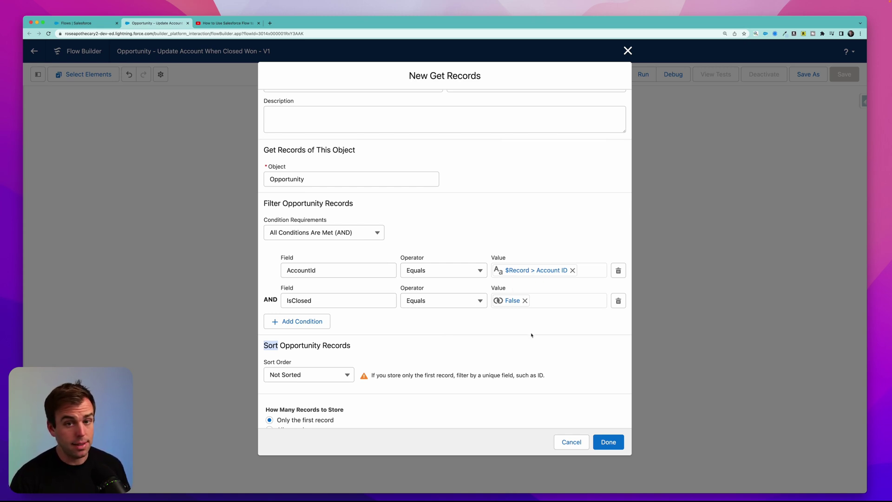
# Step: Store only the first record with just its ID field, then save the Get Records step
pyautogui.scroll(-2, 308, 377)
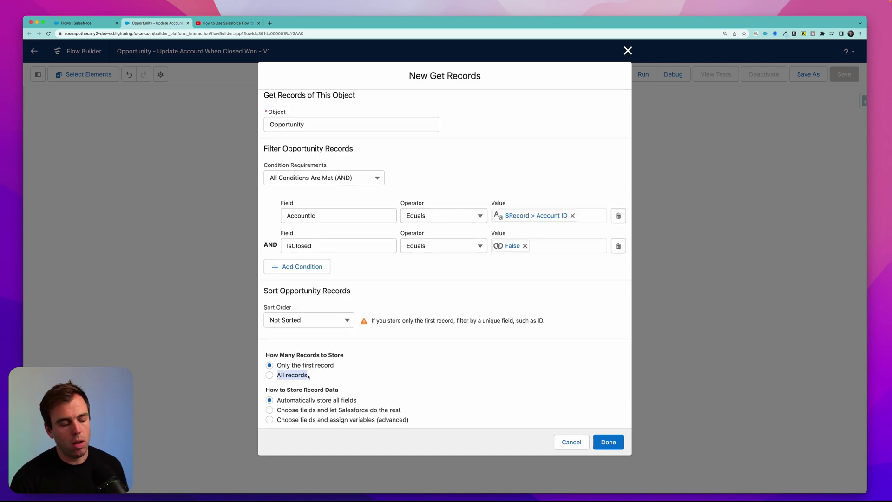
pyautogui.moveTo(289, 366); pyautogui.dragTo(315, 366)
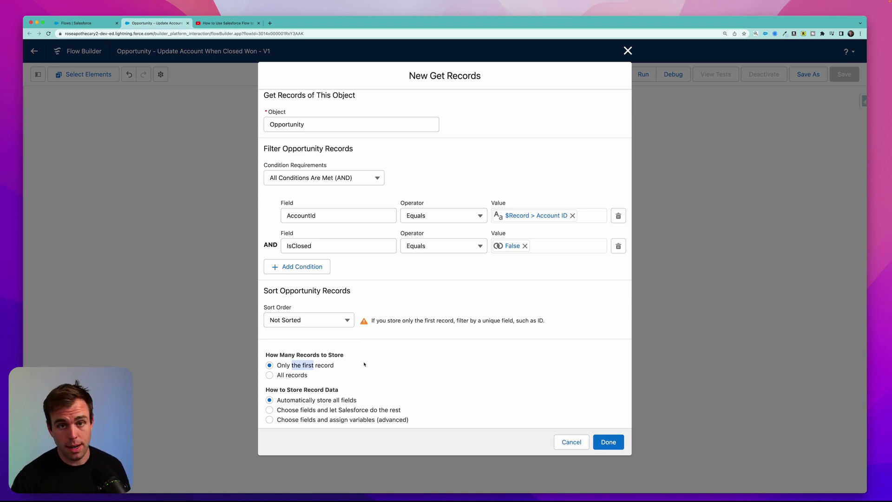
pyautogui.click(263, 353)
pyautogui.click(271, 410)
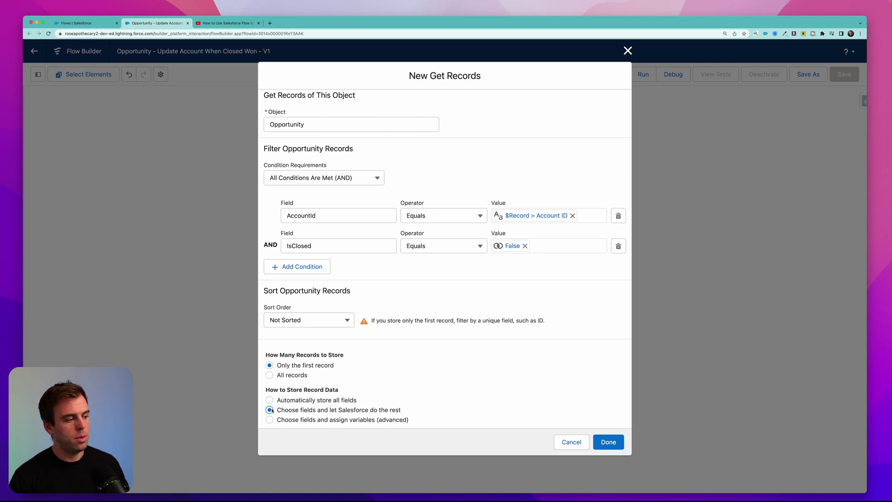
pyautogui.scroll(-1, 327, 407)
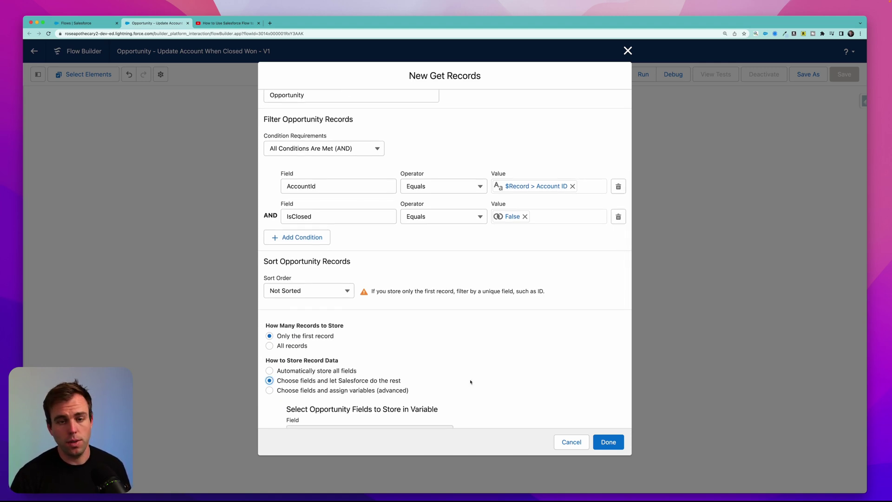
pyautogui.scroll(-4, 460, 385)
pyautogui.doubleClick(296, 364)
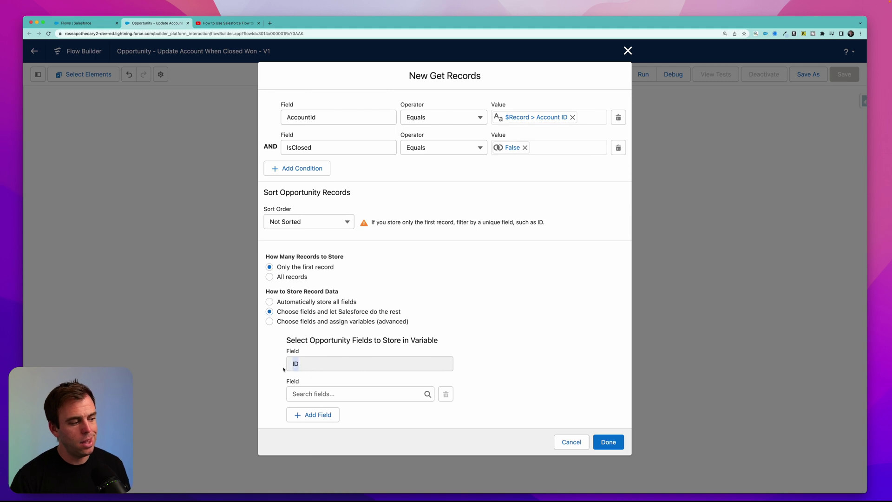
pyautogui.click(608, 443)
# Step: Add a new step after the Get Other Open Opportunities lookup
pyautogui.click(445, 198)
pyautogui.scroll(-1, 444, 295)
pyautogui.scroll(-2, 442, 295)
# Step: Label the default outcome 'NO' and the first outcome 'Yes'
pyautogui.click(430, 259)
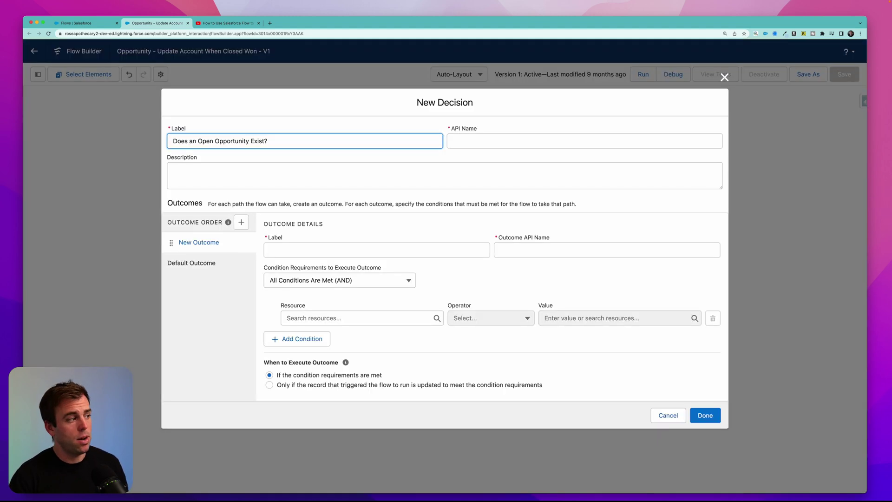
pyautogui.click(192, 274)
pyautogui.tripleClick(294, 262)
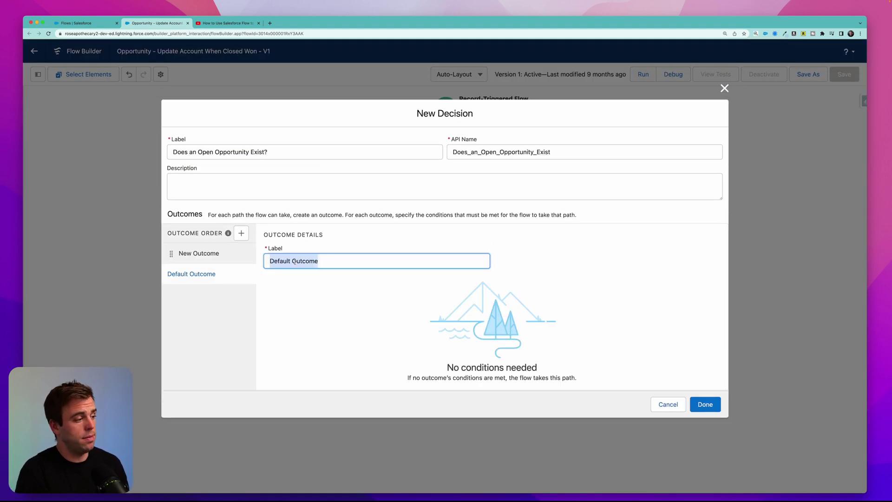
pyautogui.write('NO')
pyautogui.click(199, 254)
pyautogui.click(308, 250)
pyautogui.write('Yes')
pyautogui.press('Tab')
# Step: Set the Yes condition to Get_Other_Open_Opportunities > Id Is Null False and save the decision
pyautogui.click(320, 322)
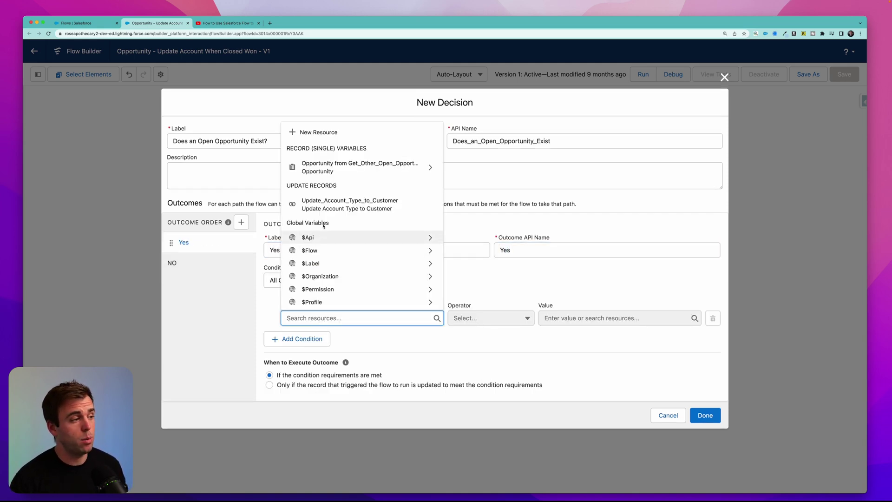
pyautogui.click(329, 165)
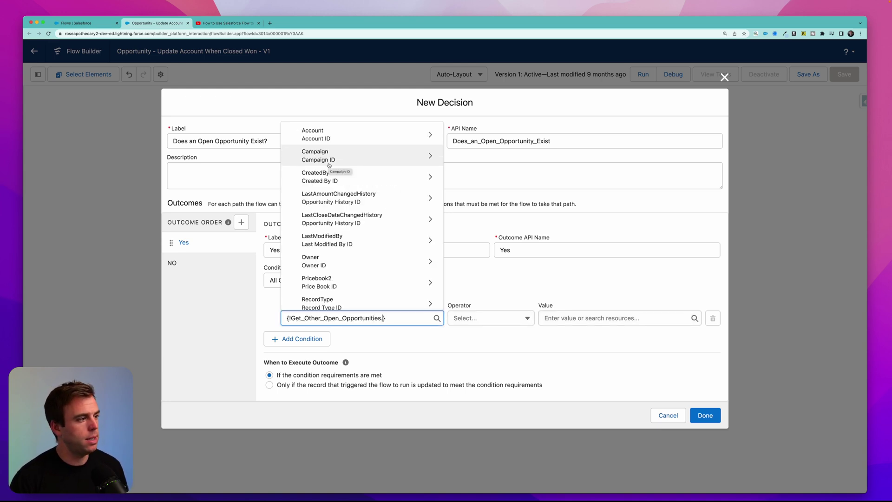
pyautogui.scroll(-2, 326, 234)
pyautogui.scroll(-10, 326, 234)
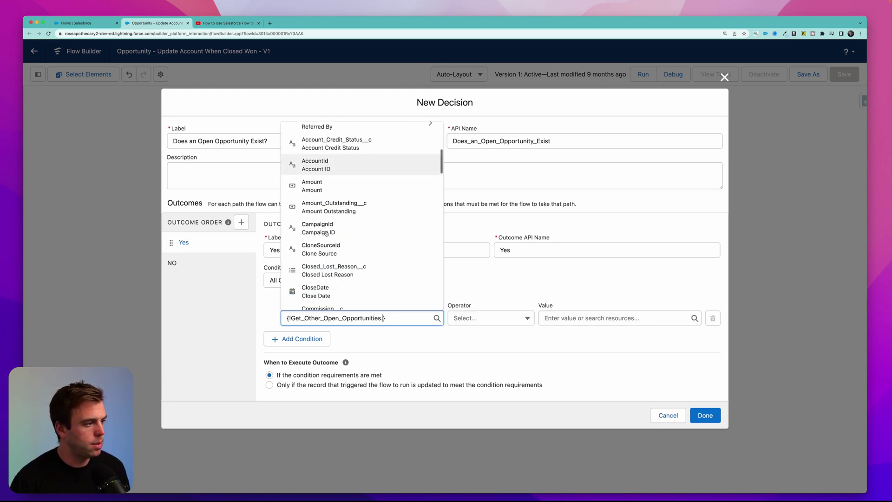
pyautogui.scroll(-5, 327, 234)
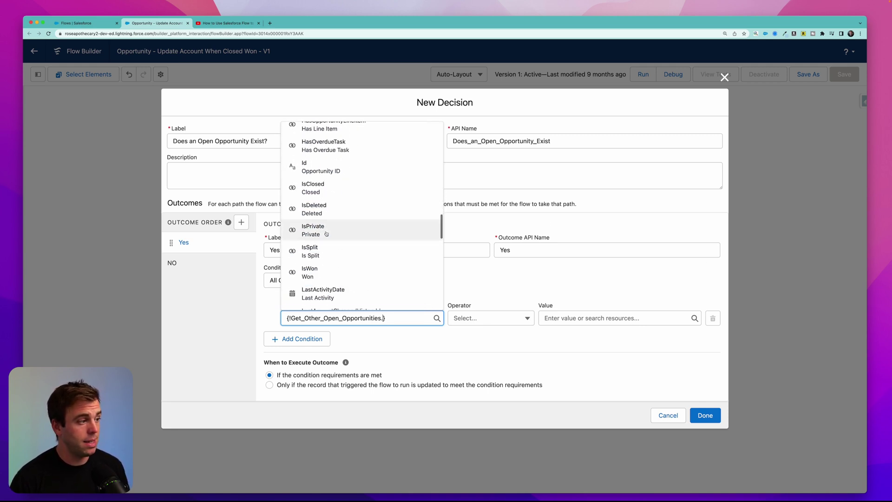
pyautogui.click(335, 168)
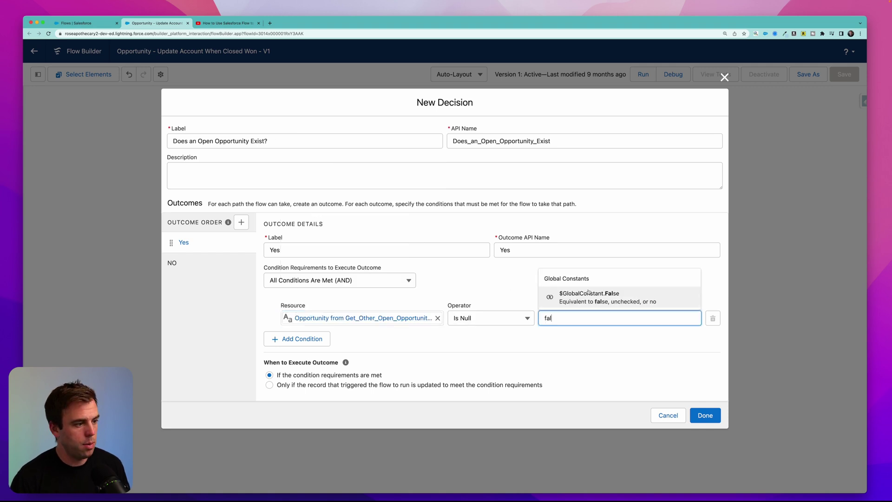
pyautogui.click(589, 293)
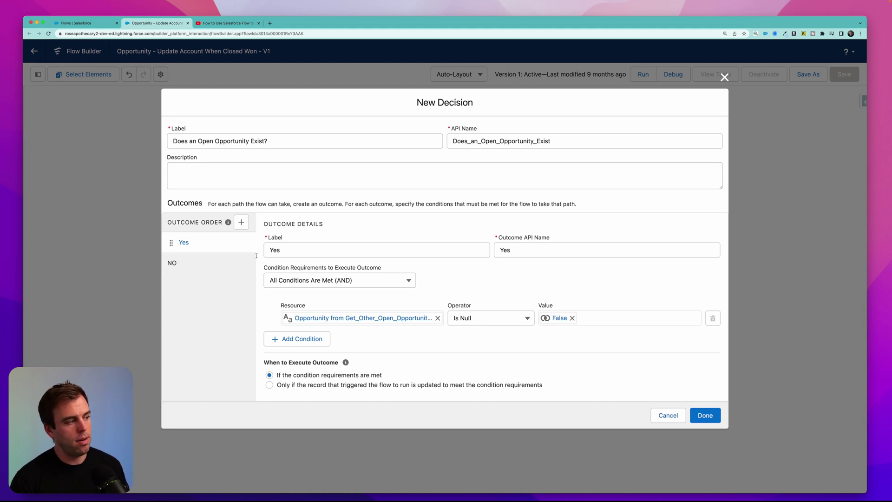
pyautogui.click(703, 415)
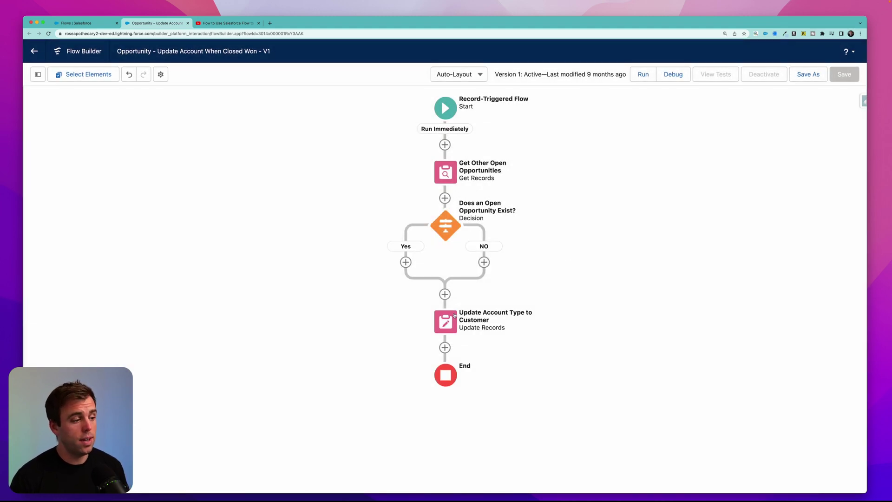
# Step: End the Yes branch with an End element and save the flow as a new version
pyautogui.click(406, 263)
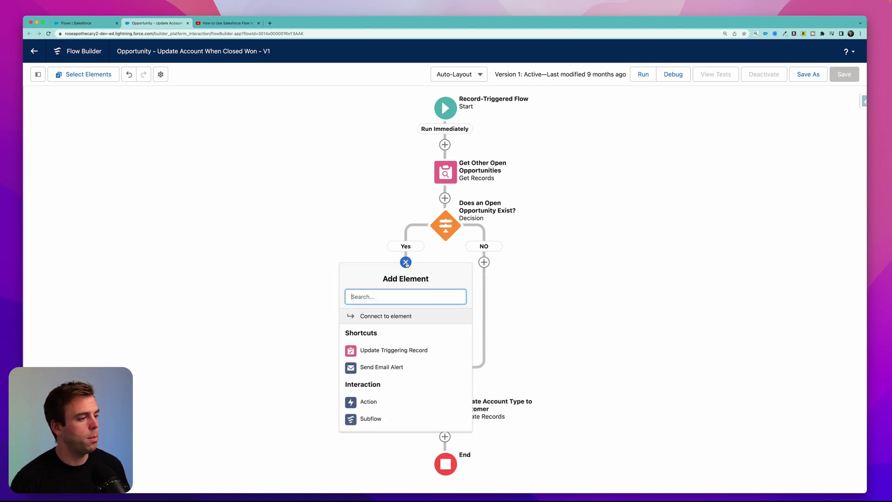
pyautogui.scroll(-5, 393, 337)
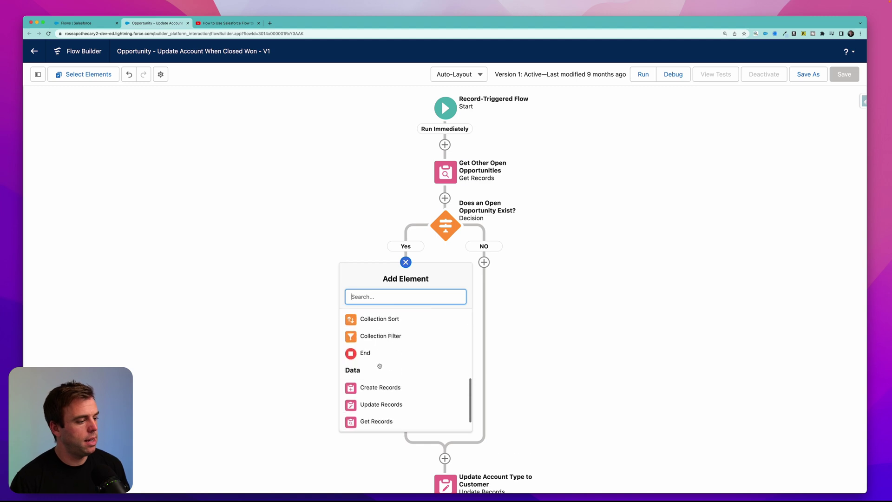
pyautogui.click(365, 355)
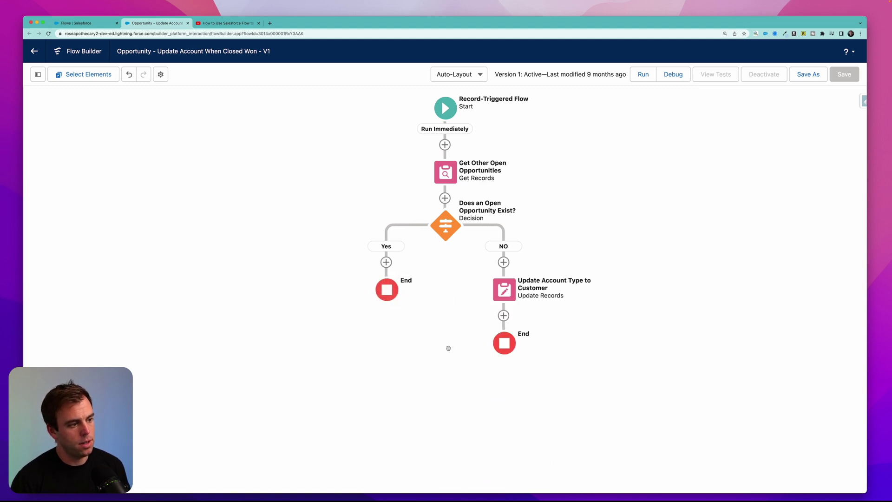
pyautogui.click(809, 74)
pyautogui.click(623, 342)
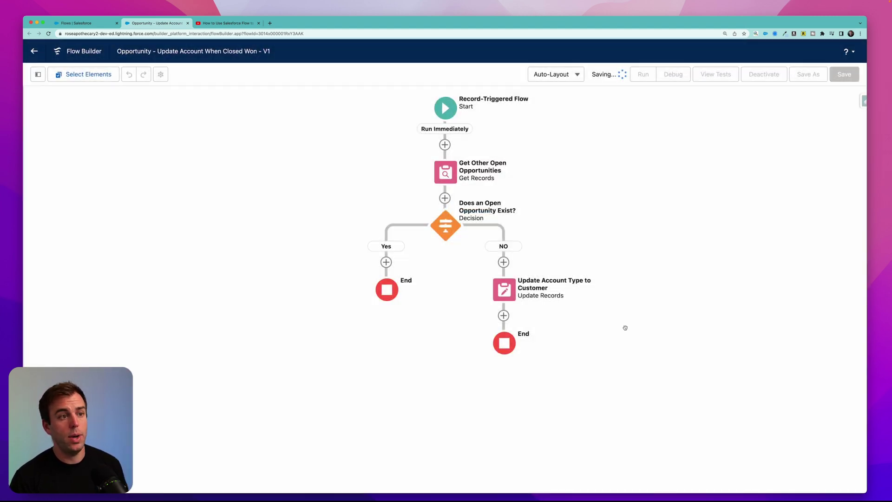
# Step: Debug the flow with the Jake's Woodshop | Cleaning Supplies opportunity as the triggering record
pyautogui.click(681, 74)
pyautogui.click(380, 359)
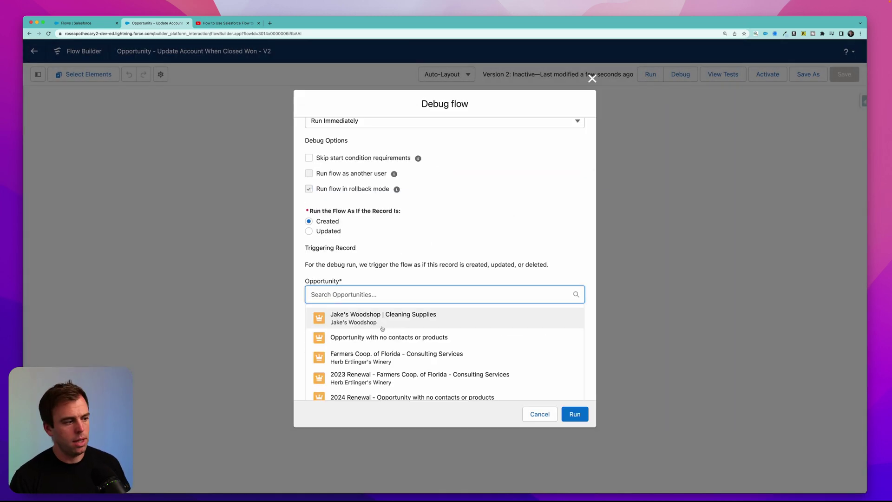
pyautogui.click(380, 321)
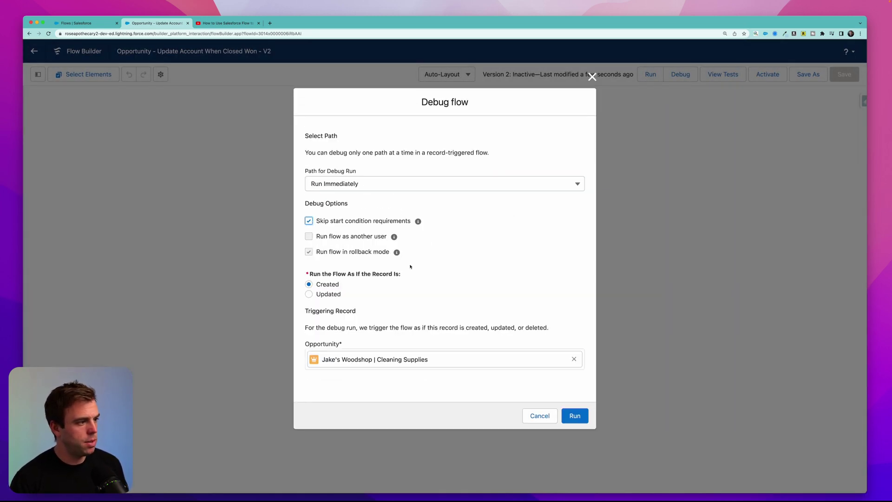
pyautogui.click(574, 416)
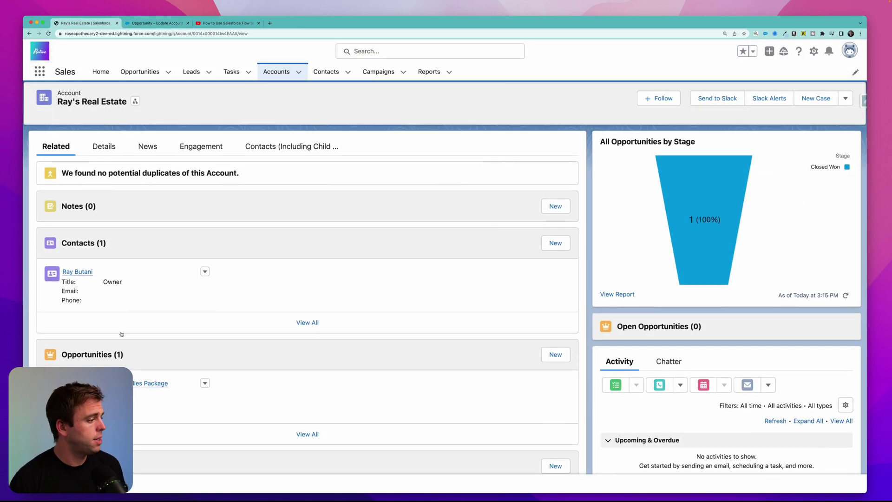
# Step: View the Office Supplies Package opportunity on Ray's Real Estate, then return to Flow Builder
pyautogui.moveTo(153, 384)
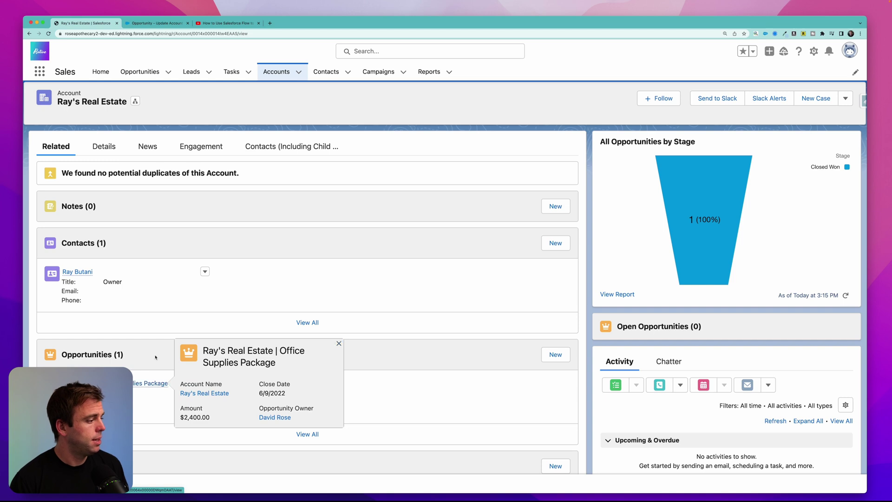
pyautogui.click(153, 384)
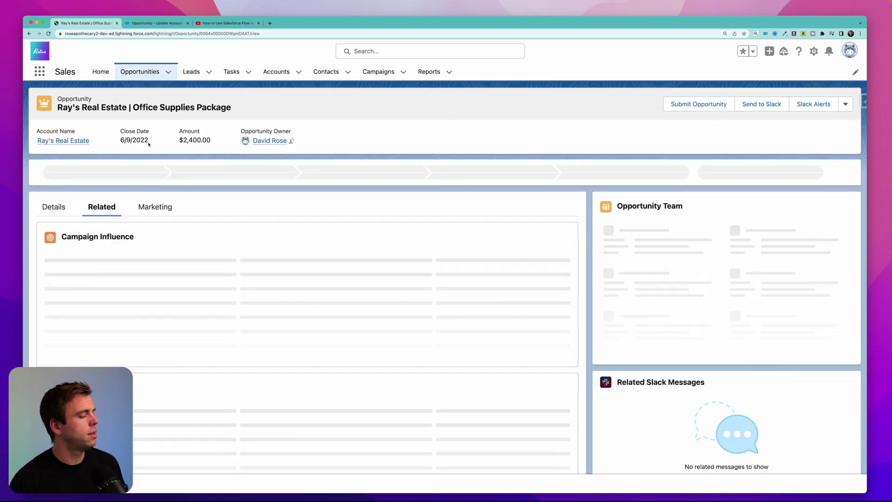
pyautogui.click(157, 23)
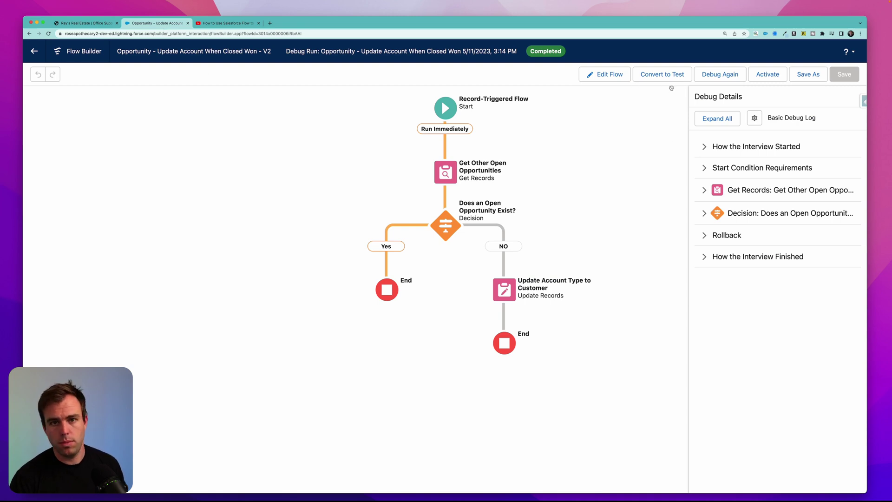
# Step: Rerun the debug using the Ray's Real Estate | Office Supplies Package opportunity
pyautogui.click(722, 76)
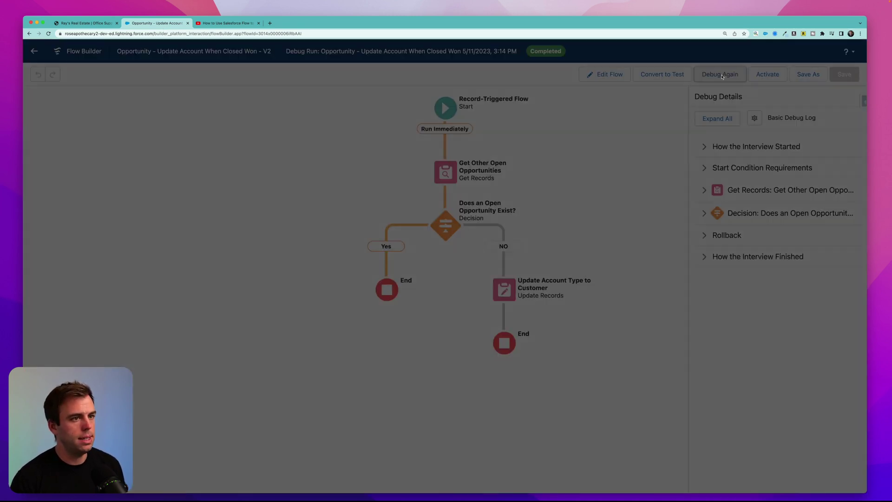
pyautogui.click(398, 359)
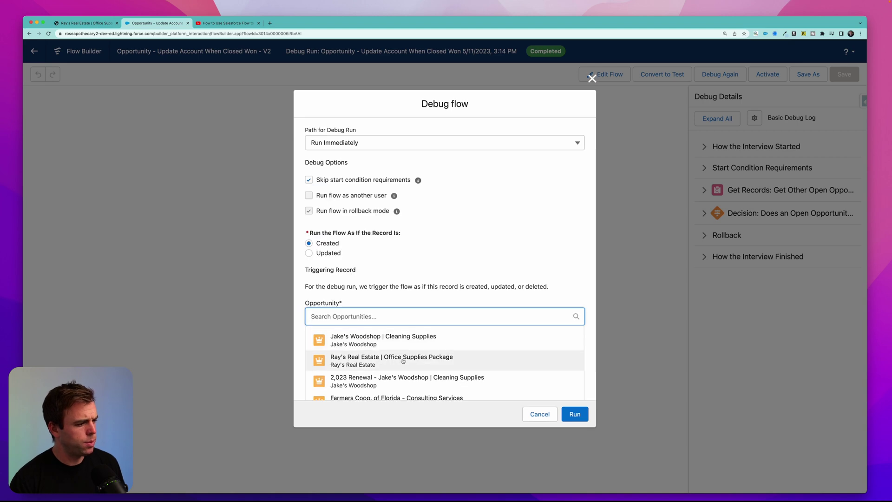
pyautogui.click(404, 361)
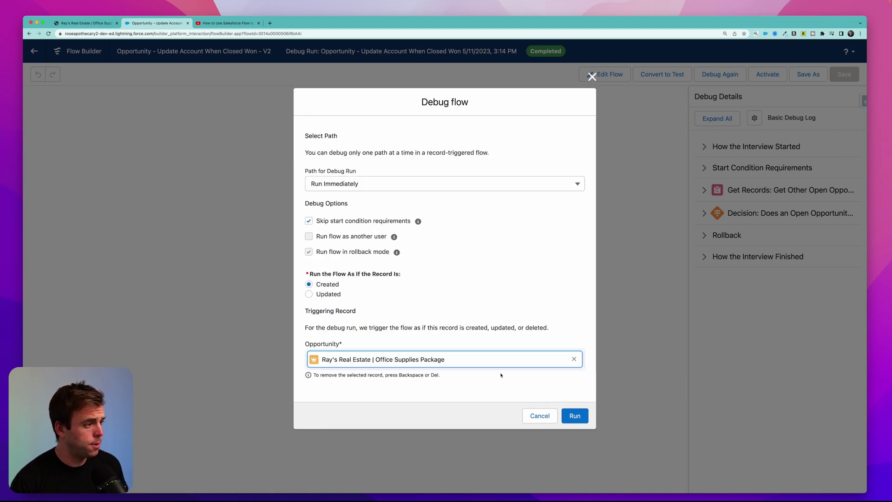
pyautogui.click(571, 416)
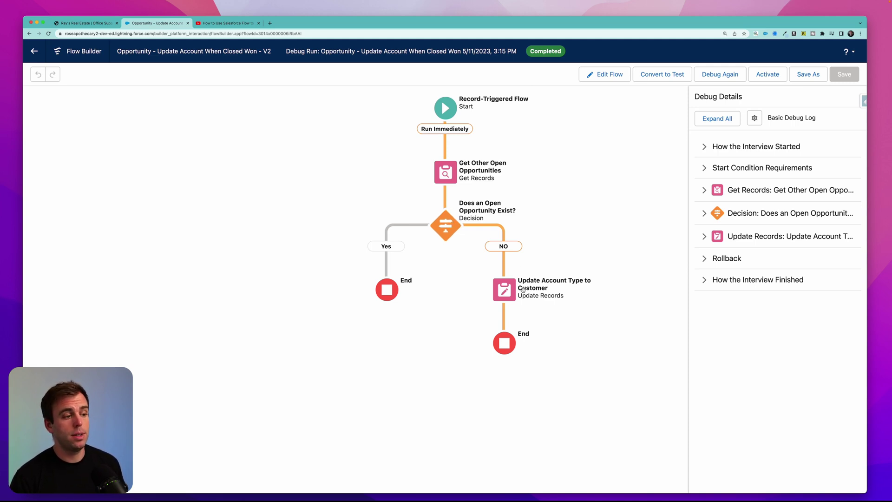
# Step: Create a Qualification-stage opportunity on Ray's Real Estate, then run the flow debug again
pyautogui.click(86, 23)
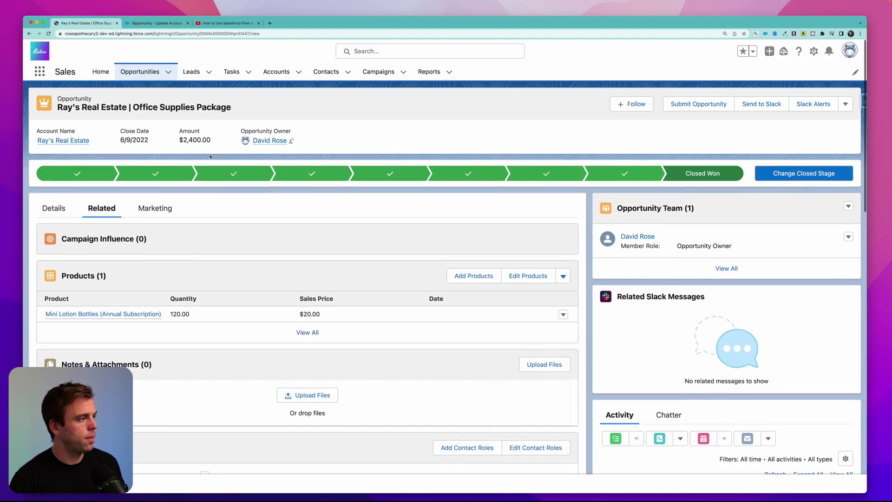
pyautogui.click(63, 140)
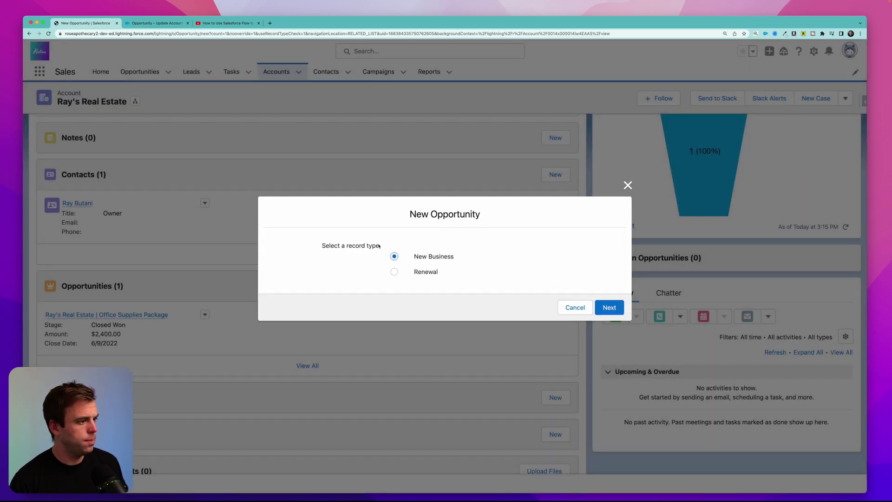
pyautogui.press('Return')
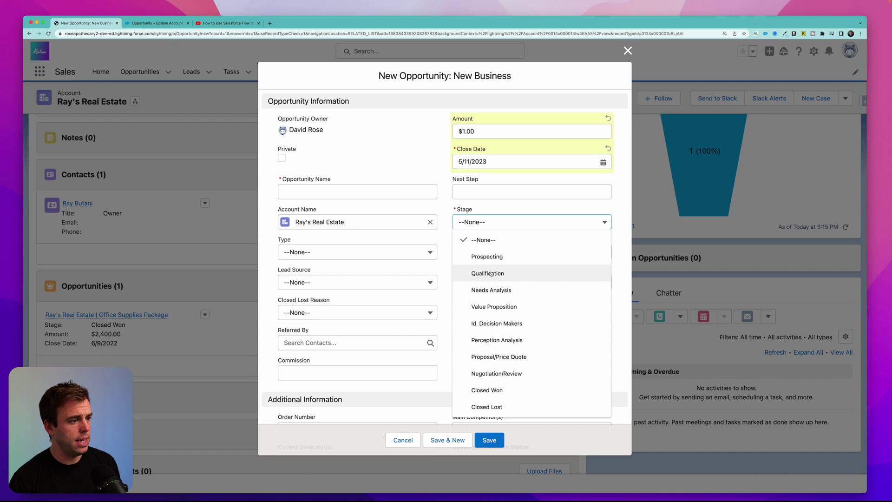
pyautogui.click(489, 274)
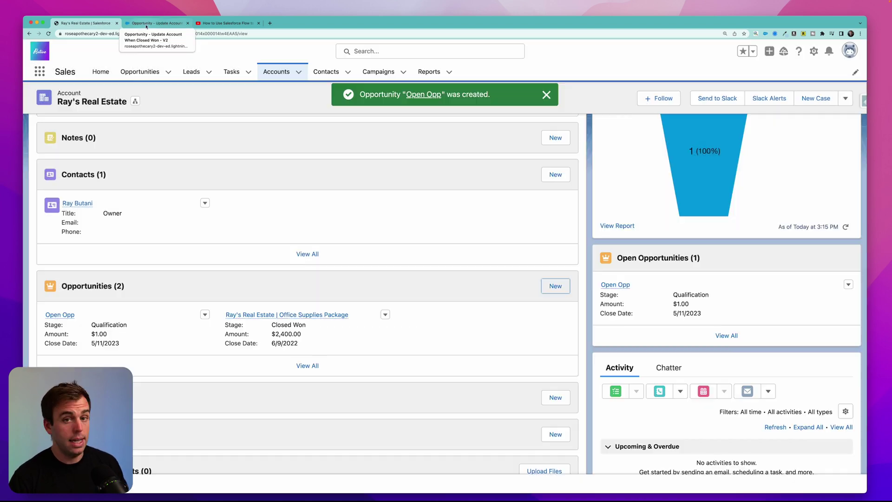
pyautogui.click(146, 24)
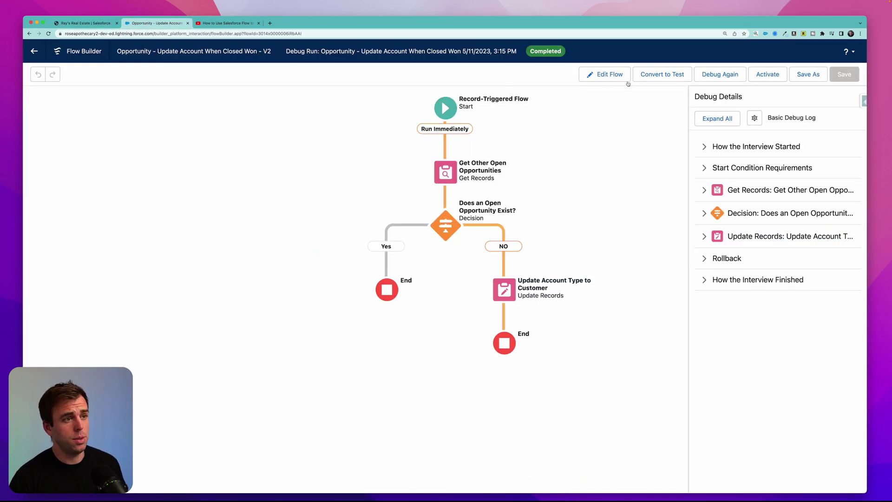
pyautogui.click(720, 74)
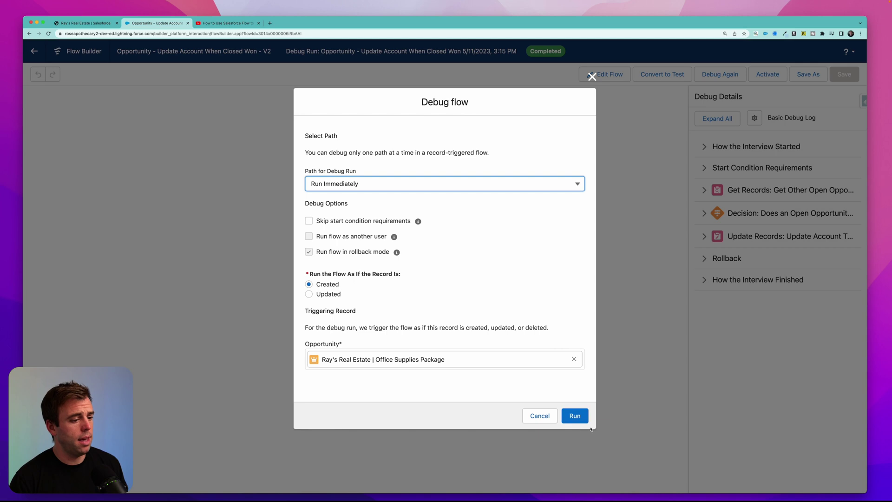
pyautogui.click(576, 417)
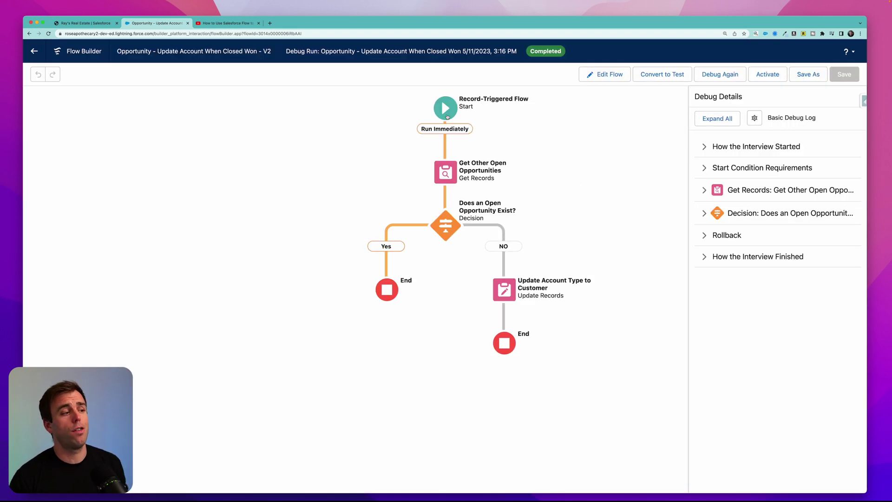